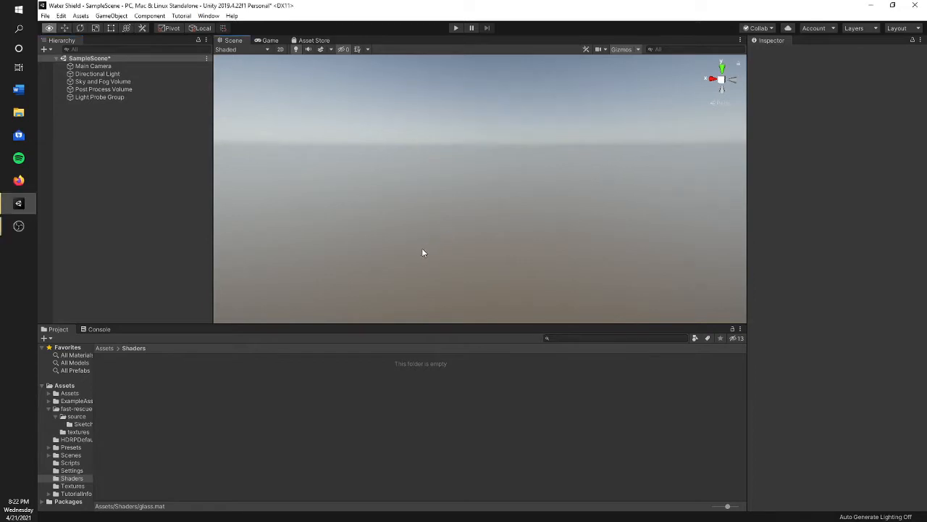
# - Add a 3D cube to the sample scene
pyautogui.moveTo(458, 197)
pyautogui.mouseDown(button='right')
pyautogui.moveTo(440, 201)
pyautogui.moveTo(483, 168)
pyautogui.moveTo(473, 192)
pyautogui.mouseUp(button='right')
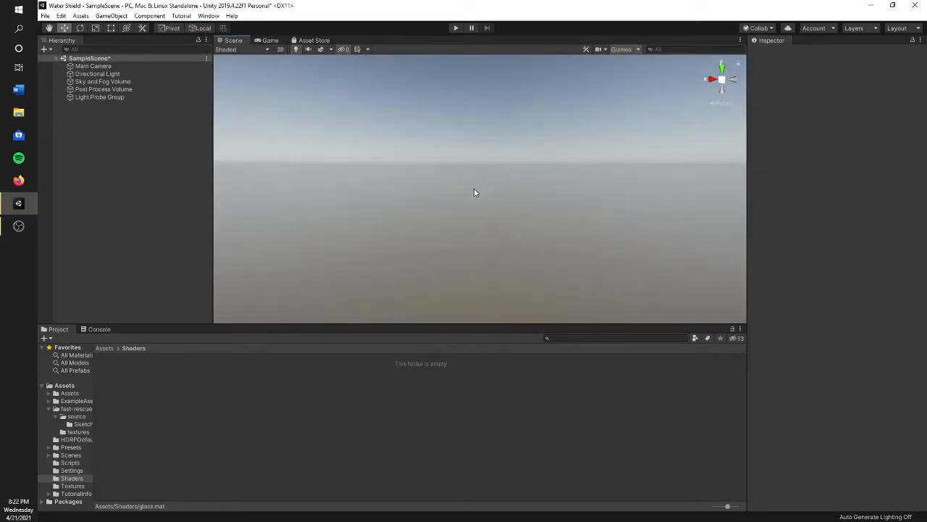
pyautogui.rightClick(134, 166)
pyautogui.moveTo(197, 268)
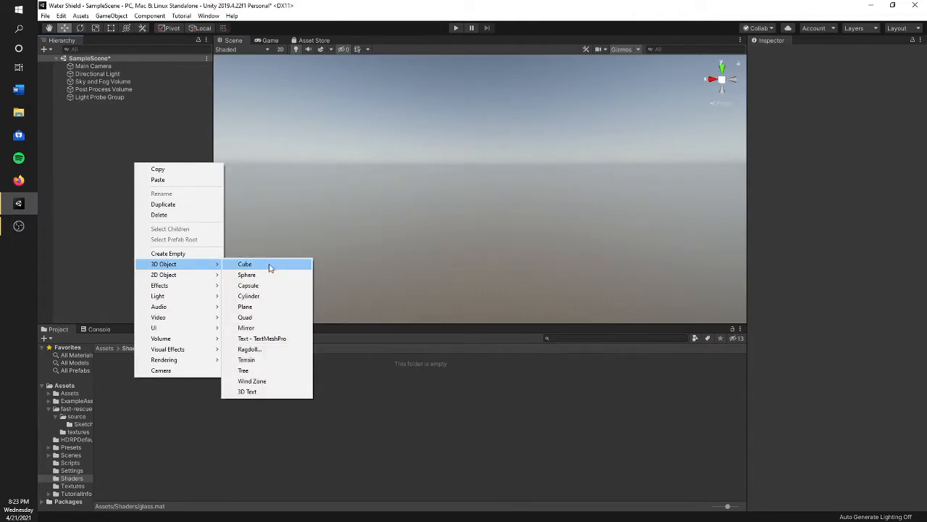
pyautogui.click(245, 264)
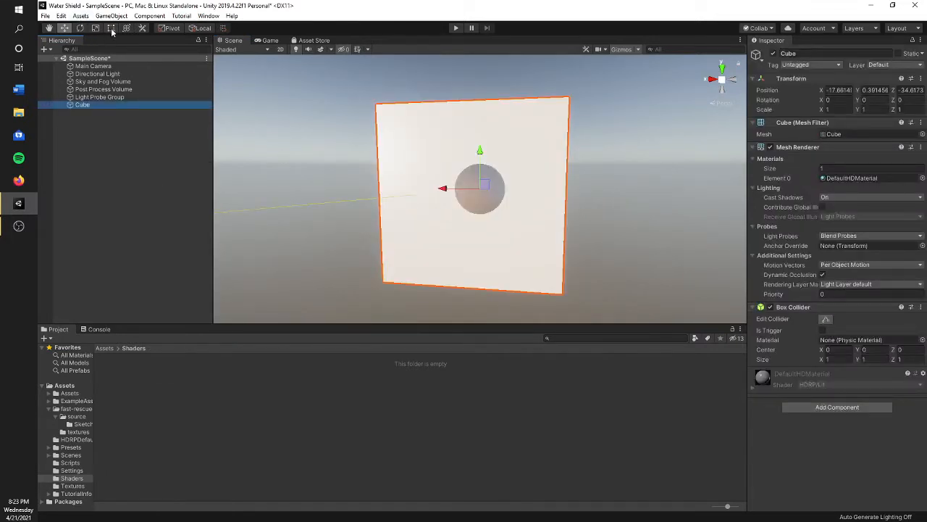
# - Scale the cube into a thin panel of about 3.48 × 2.07 × 0.004 and rename it Glass
pyautogui.keyDown('alt'); pyautogui.moveTo(442, 185); pyautogui.dragTo(254, 190); pyautogui.keyUp('alt')
pyautogui.moveTo(417, 189); pyautogui.dragTo(451, 184)
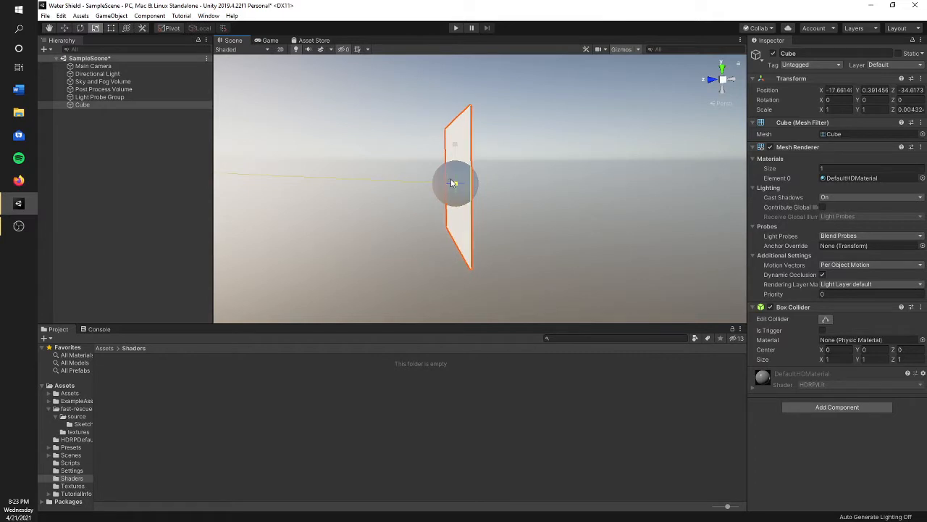
pyautogui.keyDown('alt'); pyautogui.moveTo(446, 226); pyautogui.dragTo(681, 224); pyautogui.keyUp('alt')
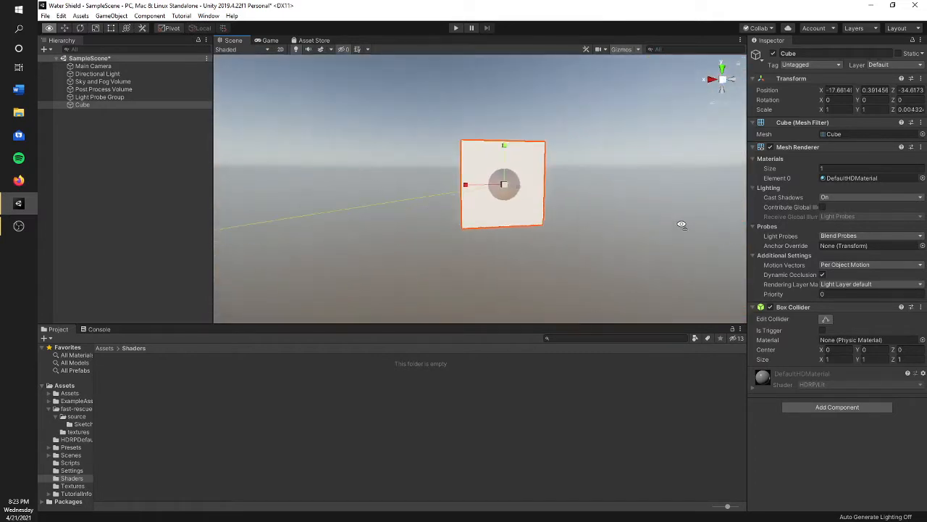
pyautogui.moveTo(450, 197); pyautogui.dragTo(356, 192)
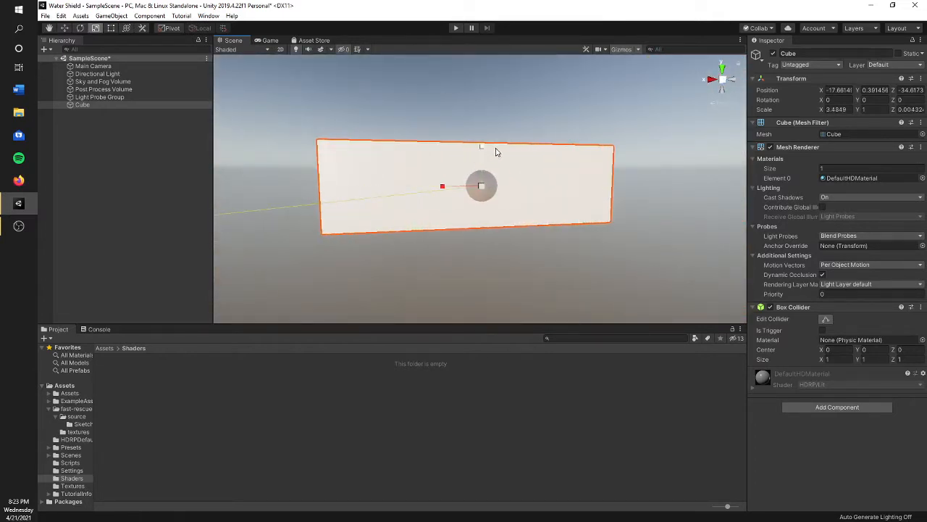
pyautogui.moveTo(481, 147); pyautogui.dragTo(467, 252)
pyautogui.scroll(3, 465, 201)
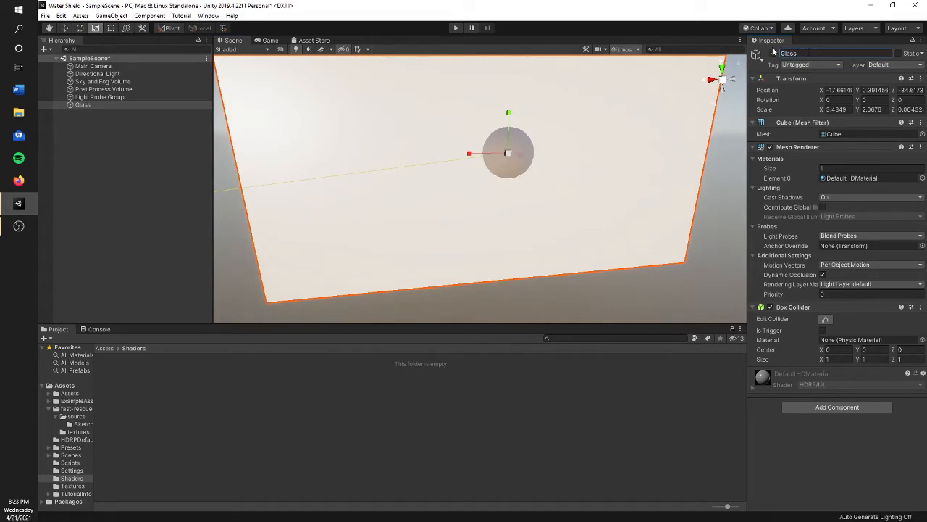
# - Create a new material named Glass in the Shaders folder
pyautogui.rightClick(339, 379)
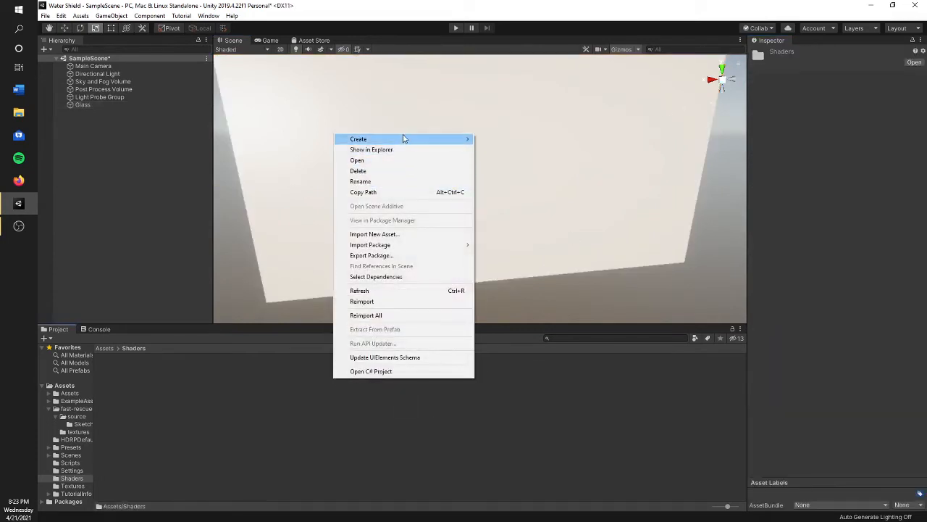
pyautogui.moveTo(404, 138)
pyautogui.click(538, 254)
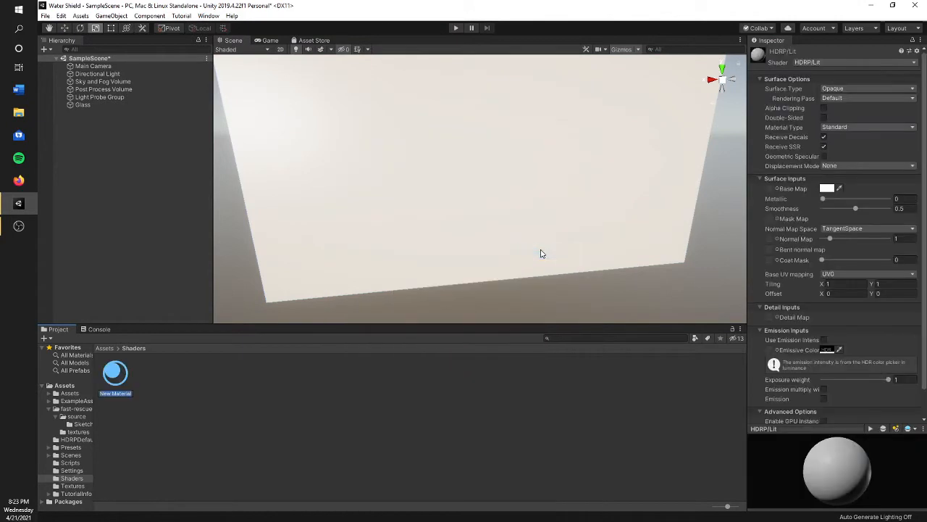
pyautogui.write('Glass')
pyautogui.press('Return')
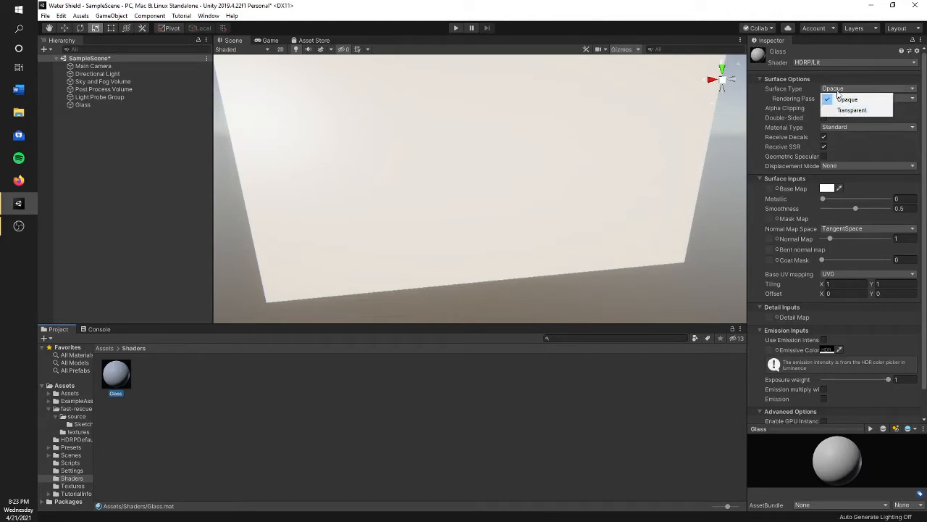
# - Set the Glass material's surface type to Transparent and its base map color to black
pyautogui.click(861, 112)
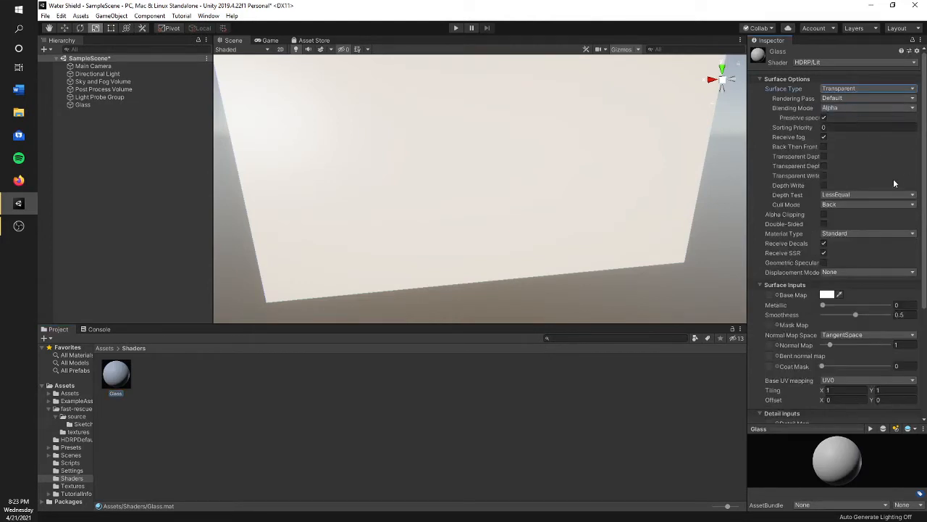
pyautogui.scroll(-3, 871, 184)
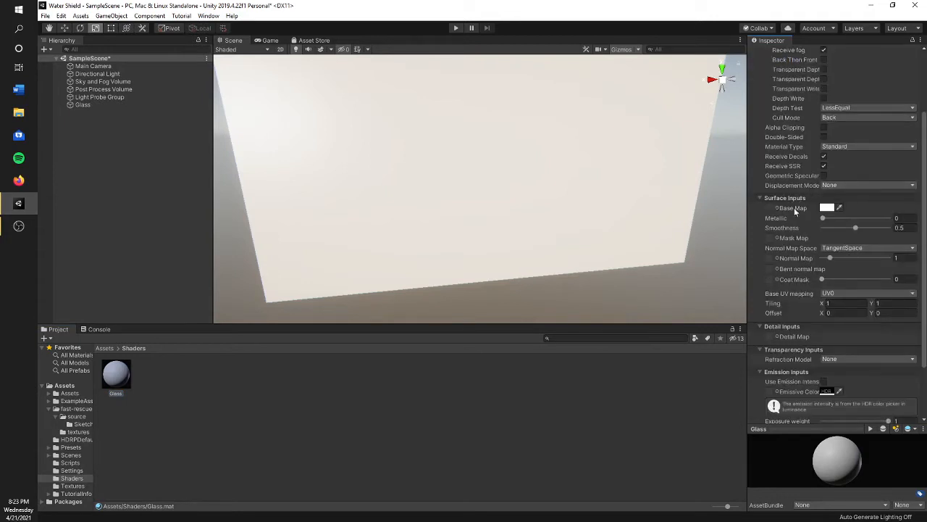
pyautogui.click(826, 208)
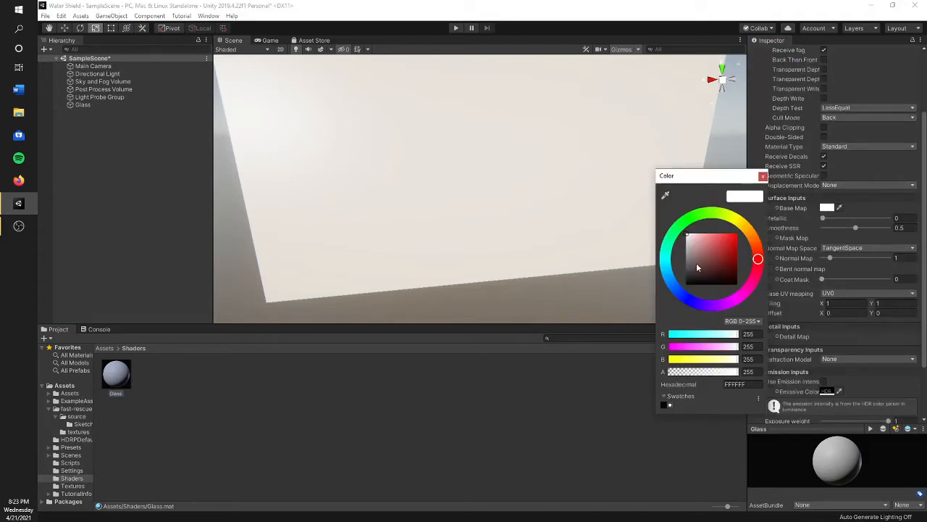
pyautogui.moveTo(697, 262); pyautogui.dragTo(667, 294)
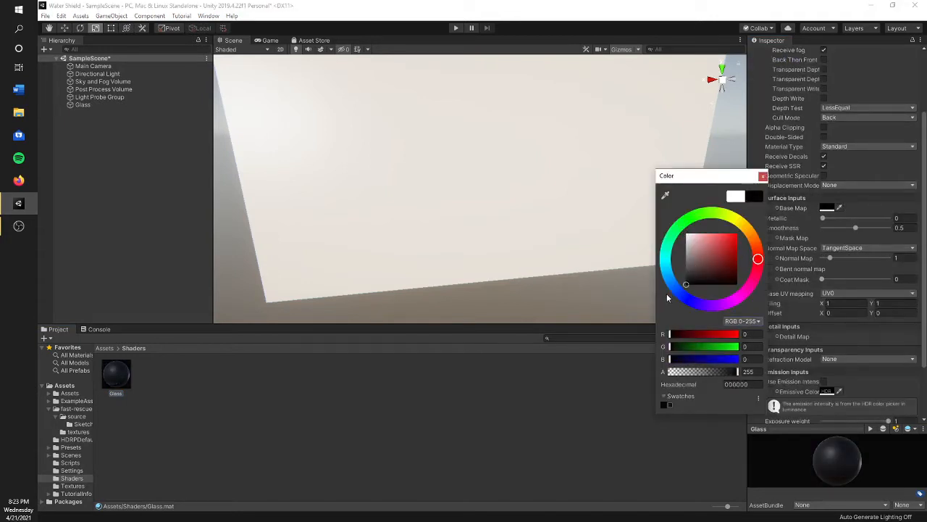
pyautogui.click(762, 176)
# - Apply the Glass material to the panel and set its base map alpha to 80
pyautogui.scroll(-3, 825, 359)
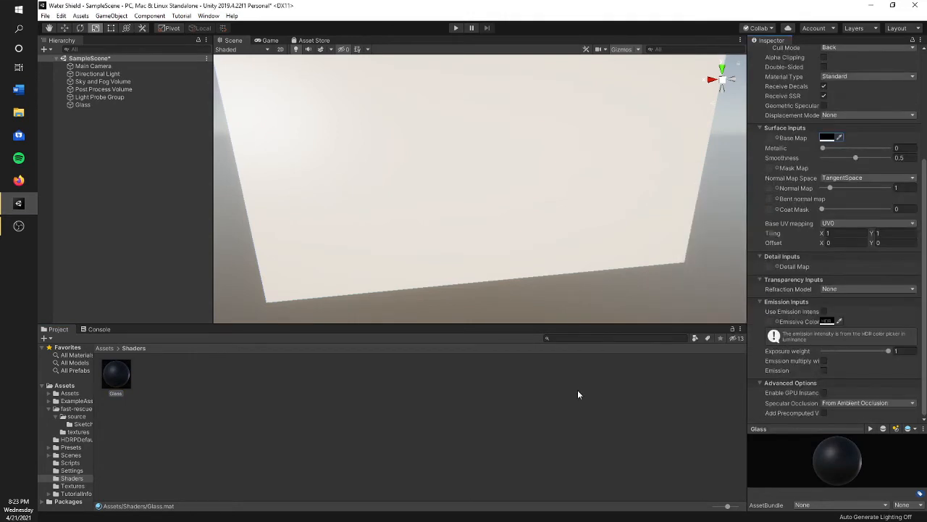
pyautogui.moveTo(275, 308); pyautogui.dragTo(499, 241, button='right')
pyautogui.click(826, 138)
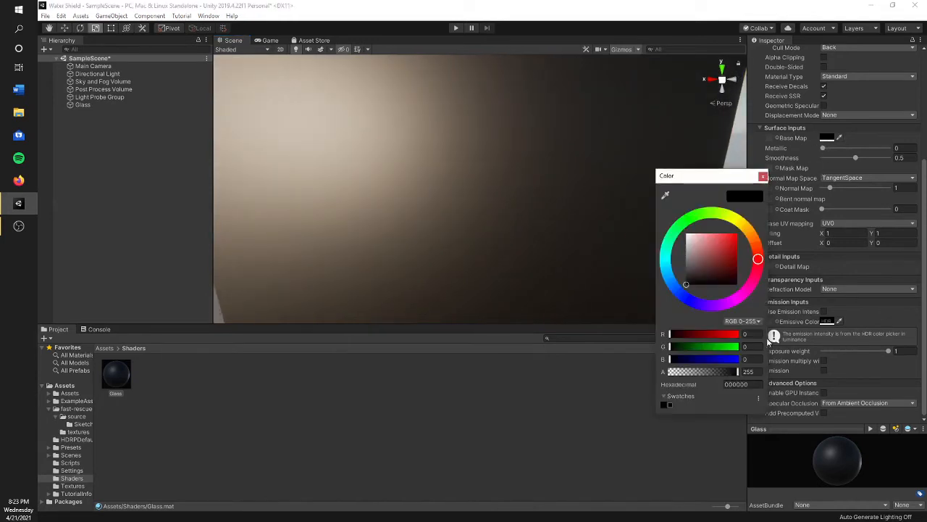
pyautogui.moveTo(721, 374); pyautogui.dragTo(701, 375)
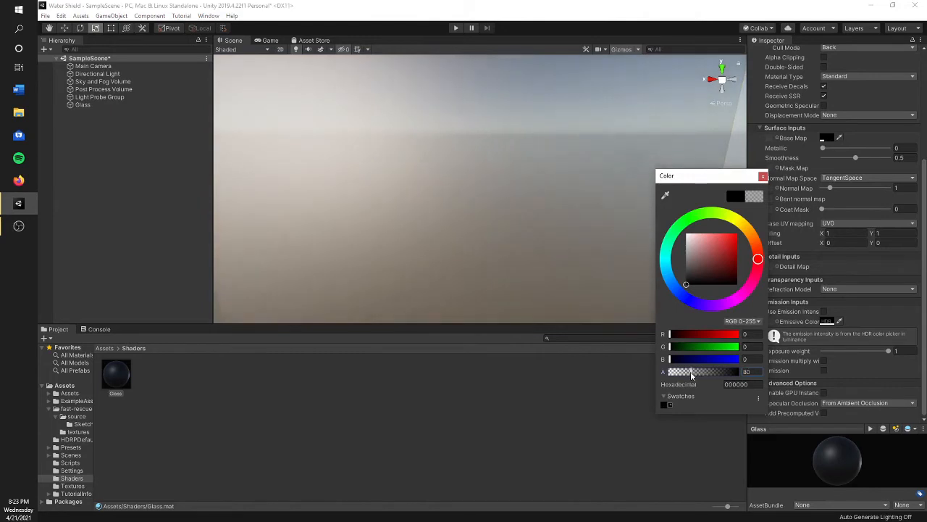
pyautogui.click(763, 176)
# - Set the Glass material's smoothness to 0 and inspect the panel
pyautogui.moveTo(616, 225)
pyautogui.mouseDown(button='right')
pyautogui.moveTo(596, 227)
pyautogui.moveTo(631, 213)
pyautogui.moveTo(714, 213)
pyautogui.moveTo(505, 205)
pyautogui.moveTo(616, 221)
pyautogui.mouseUp(button='right')
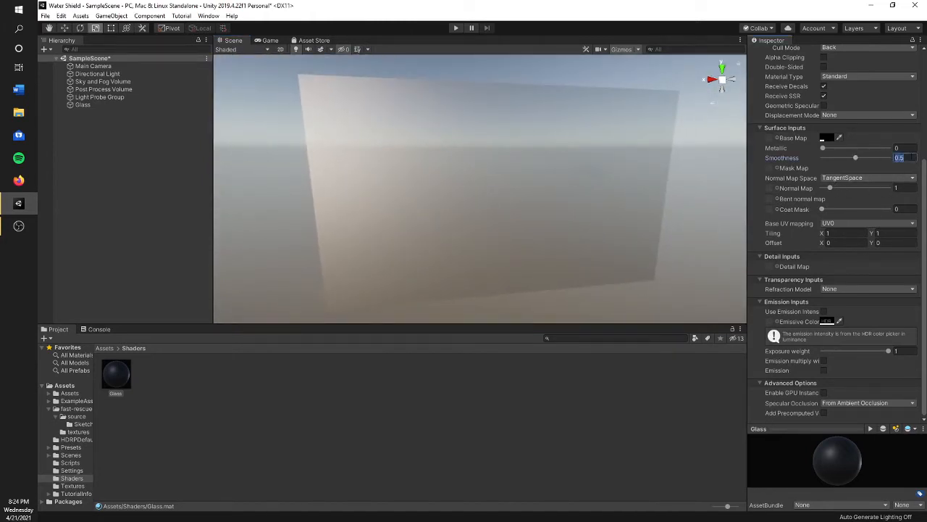
pyautogui.write('0')
pyautogui.moveTo(548, 207); pyautogui.dragTo(616, 190, button='right')
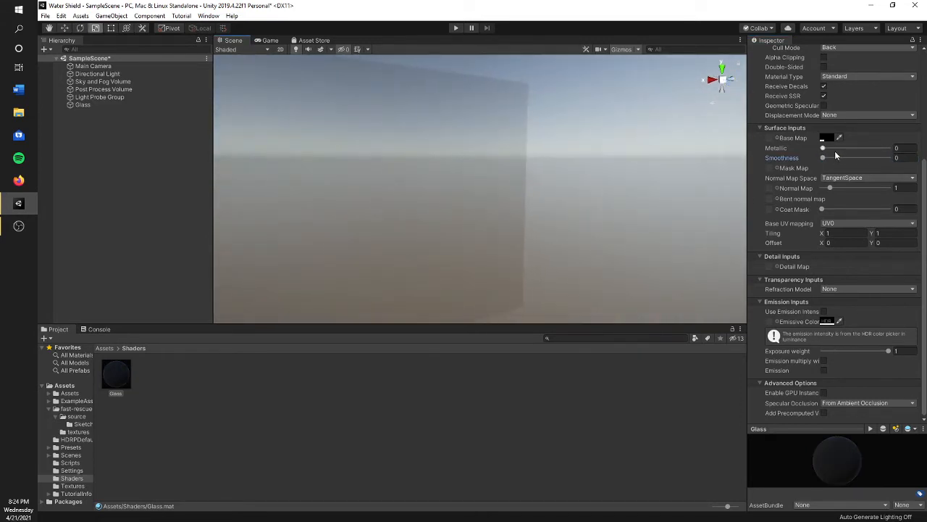
# - Set the Glass material's smoothness to 1, metallic to 0 and coat mask to 1
pyautogui.moveTo(831, 157); pyautogui.dragTo(888, 157)
pyautogui.moveTo(464, 210); pyautogui.dragTo(614, 206, button='right')
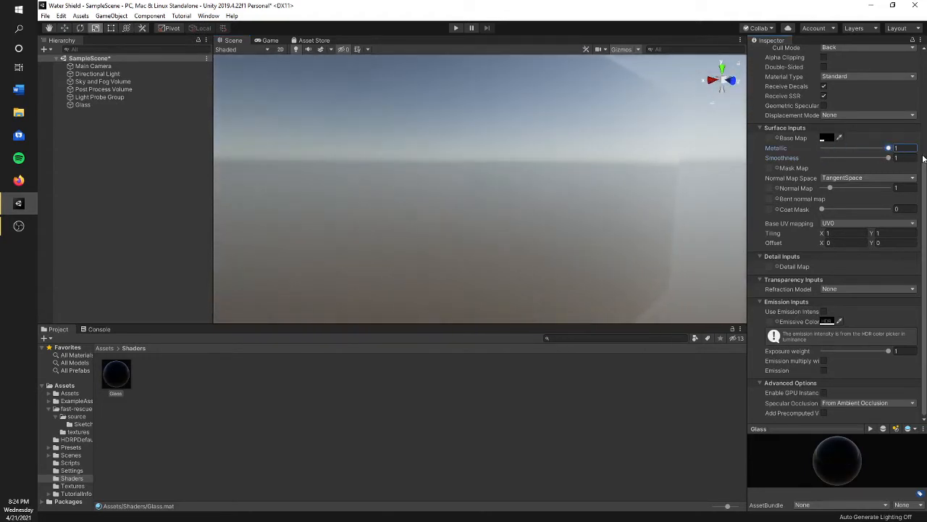
pyautogui.moveTo(921, 174); pyautogui.dragTo(706, 159)
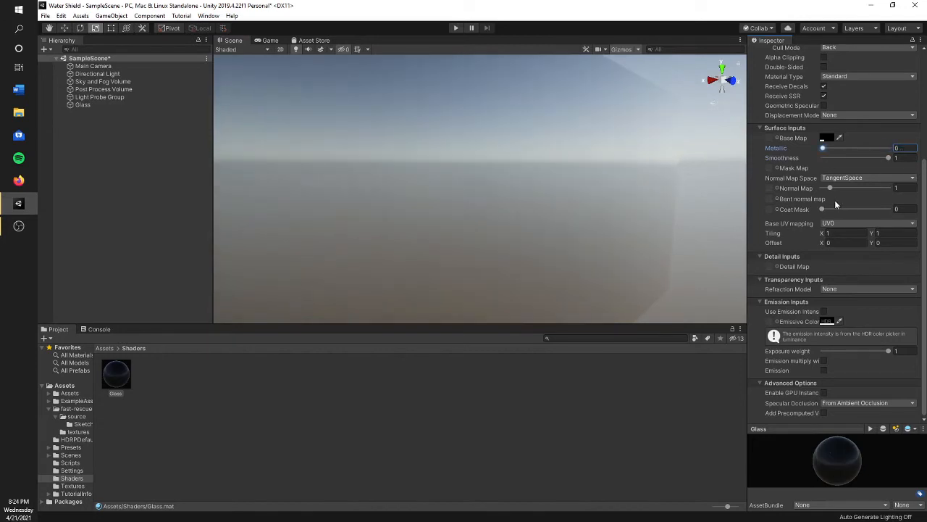
pyautogui.moveTo(591, 218); pyautogui.dragTo(505, 213, button='right')
# - Set the Glass panel's base map color to magenta EF00FF and inspect the tinted panel
pyautogui.click(504, 213)
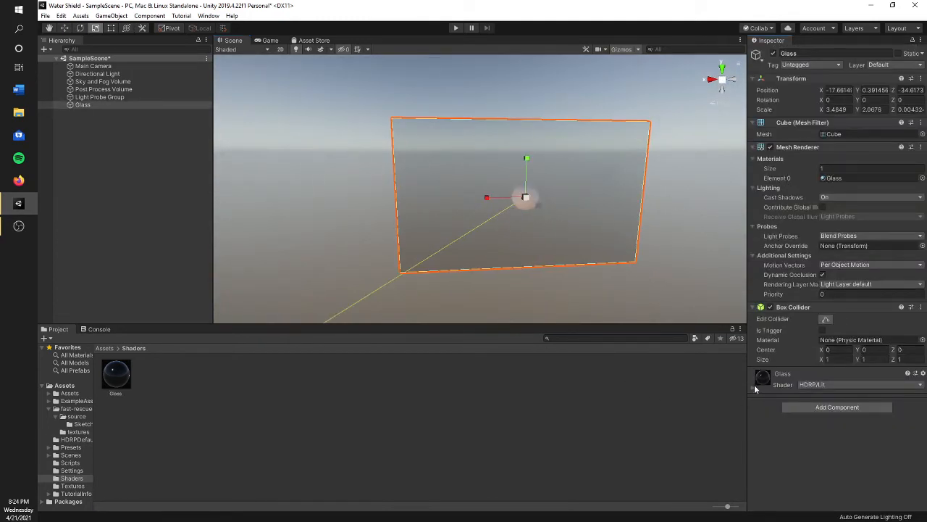
pyautogui.click(756, 389)
pyautogui.scroll(-10, 852, 392)
pyautogui.click(827, 204)
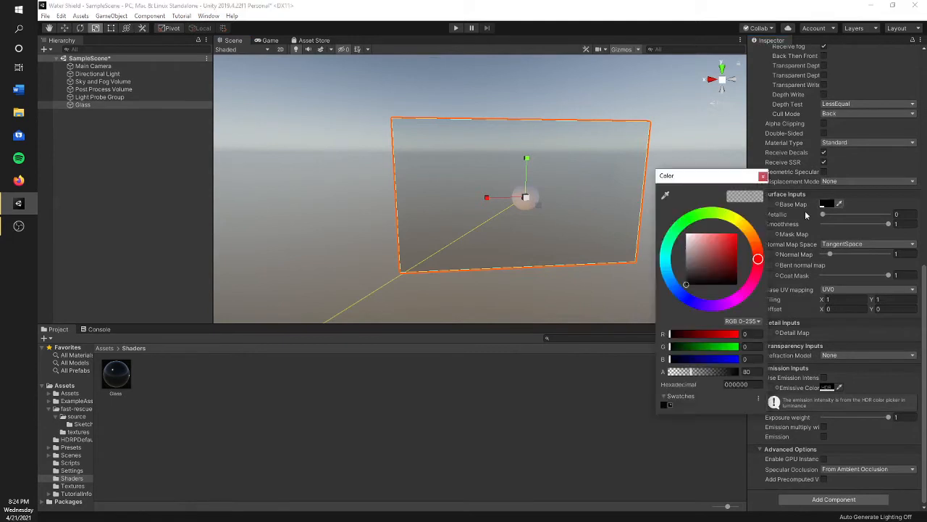
pyautogui.moveTo(735, 247); pyautogui.dragTo(734, 234)
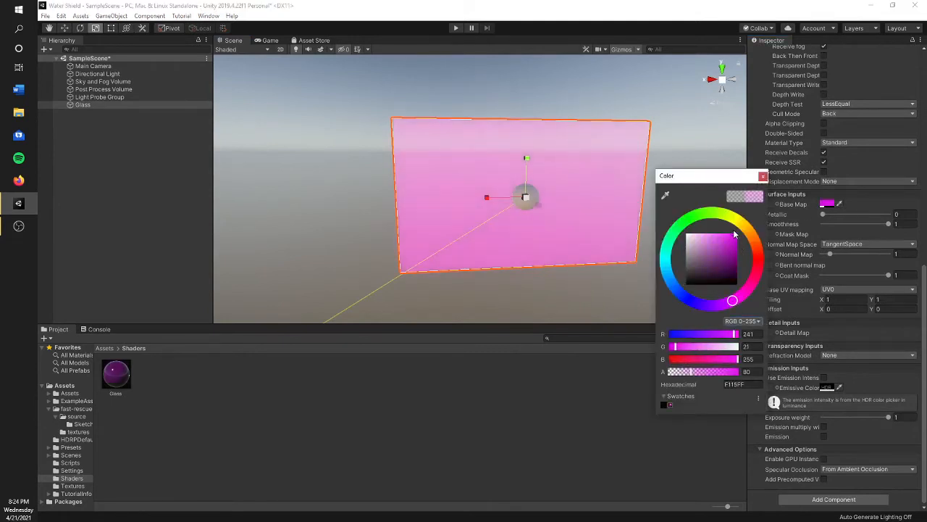
pyautogui.click(762, 176)
pyautogui.click(653, 205)
pyautogui.moveTo(649, 206); pyautogui.dragTo(690, 210, button='right')
pyautogui.press('w')
pyautogui.press('s')
pyautogui.press('w')
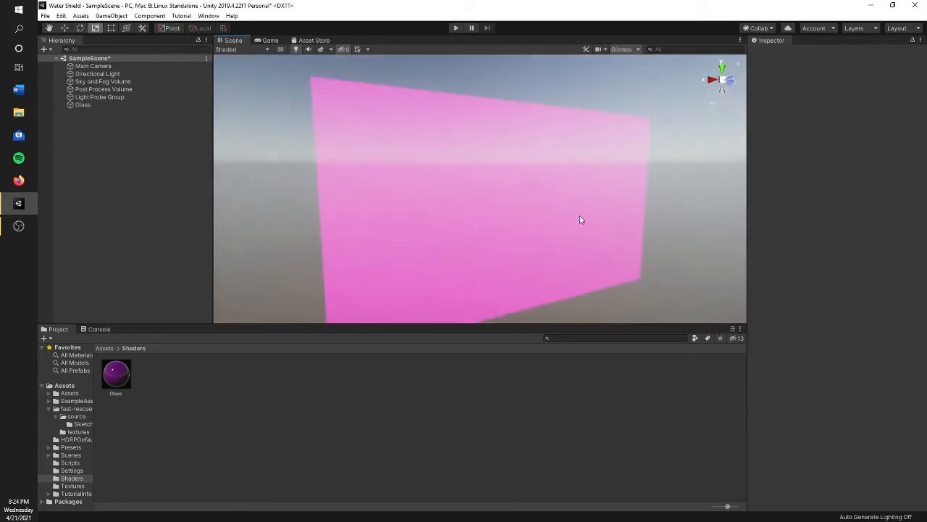
# - Set the Glass panel's base map color to white
pyautogui.click(580, 217)
pyautogui.scroll(-6, 840, 347)
pyautogui.click(827, 356)
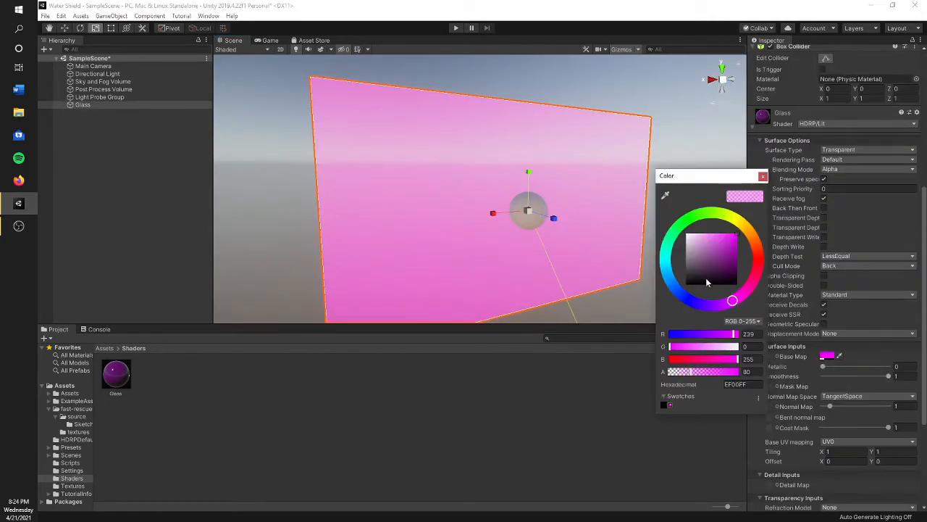
pyautogui.moveTo(705, 277); pyautogui.dragTo(636, 164)
pyautogui.click(763, 177)
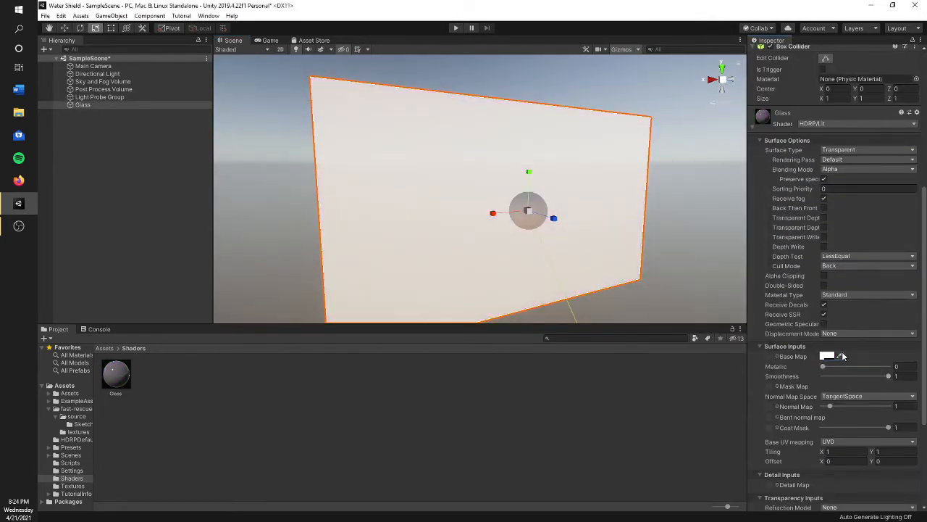
# - Lower the base map alpha of the Glass material to 16 and inspect the panel
pyautogui.click(828, 355)
pyautogui.moveTo(713, 377); pyautogui.dragTo(674, 378)
pyautogui.click(597, 243)
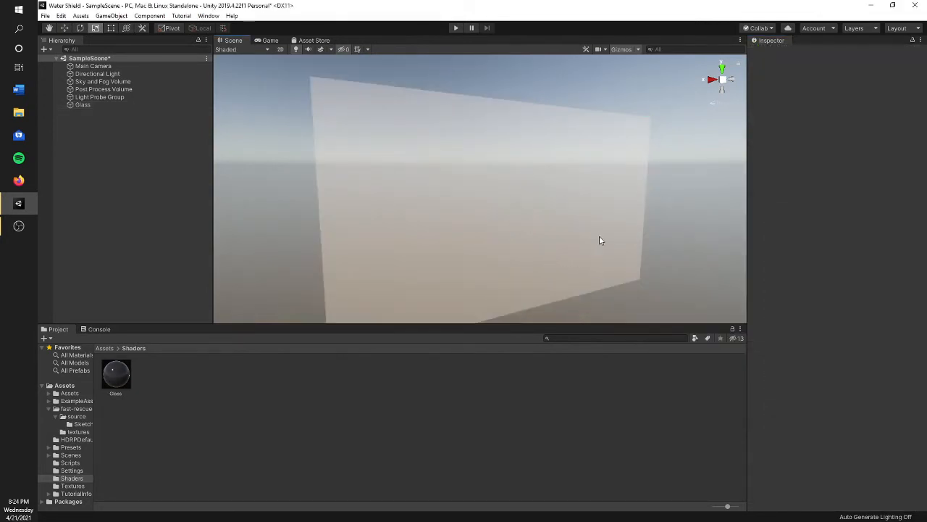
pyautogui.keyDown('alt'); pyautogui.moveTo(599, 236); pyautogui.dragTo(673, 229); pyautogui.keyUp('alt')
# - Set the Glass panel's base map color back to black and inspect it in the scene
pyautogui.click(465, 215)
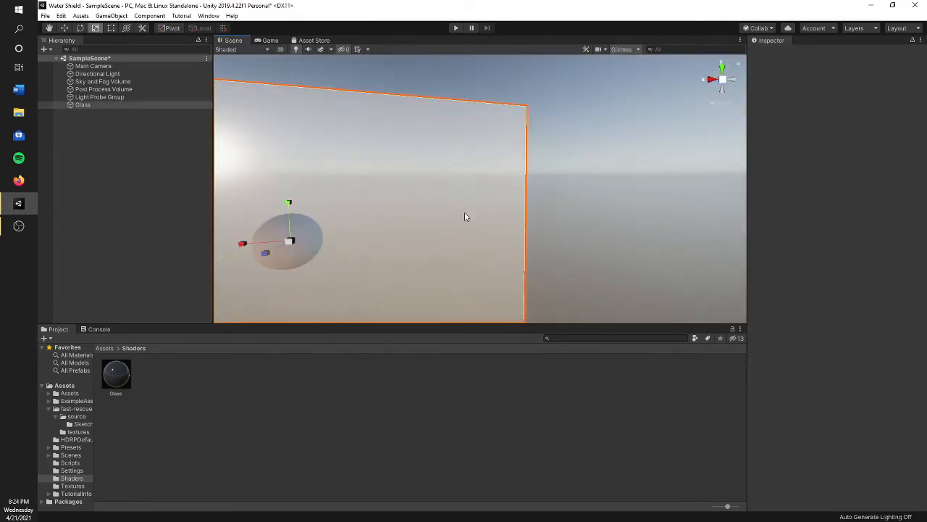
pyautogui.scroll(-5, 800, 368)
pyautogui.click(829, 360)
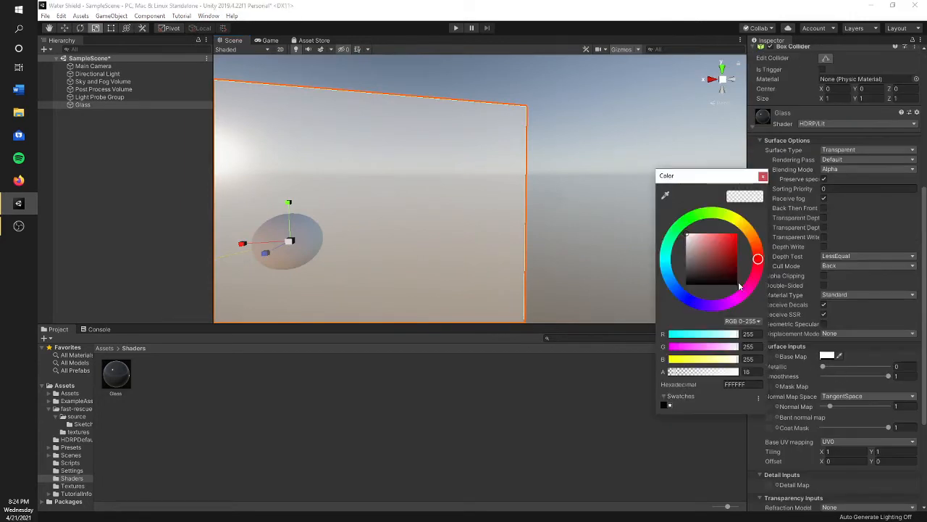
pyautogui.moveTo(710, 278); pyautogui.dragTo(674, 302)
pyautogui.click(763, 178)
pyautogui.click(586, 234)
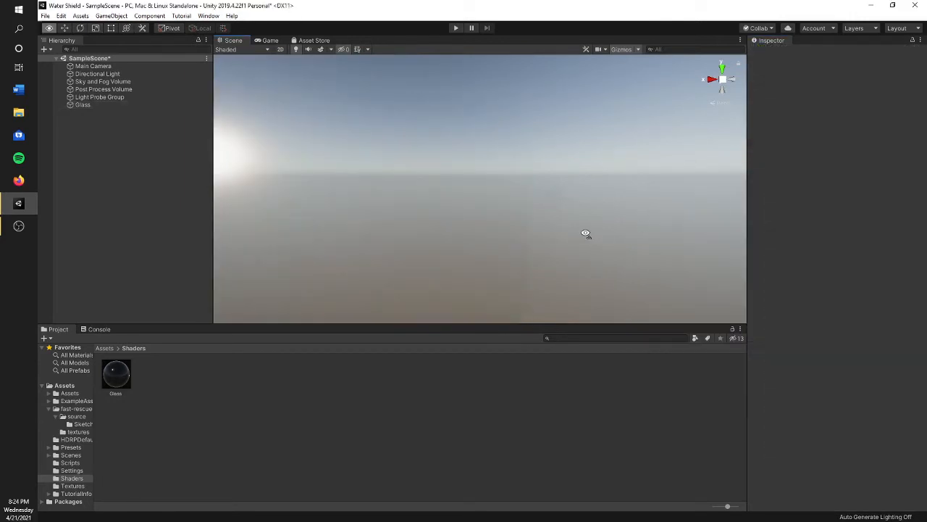
pyautogui.keyDown('alt'); pyautogui.moveTo(586, 234); pyautogui.dragTo(561, 258); pyautogui.keyUp('alt')
# - Place the untitled monkey head model from the Assets folder in the scene and delete the Glass panel object
pyautogui.click(483, 210)
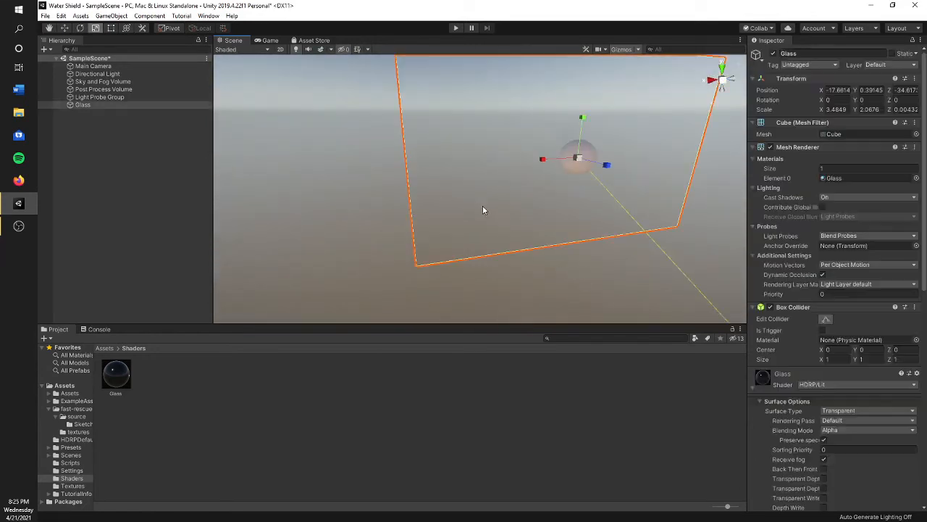
pyautogui.click(72, 388)
pyautogui.moveTo(560, 385); pyautogui.dragTo(352, 214)
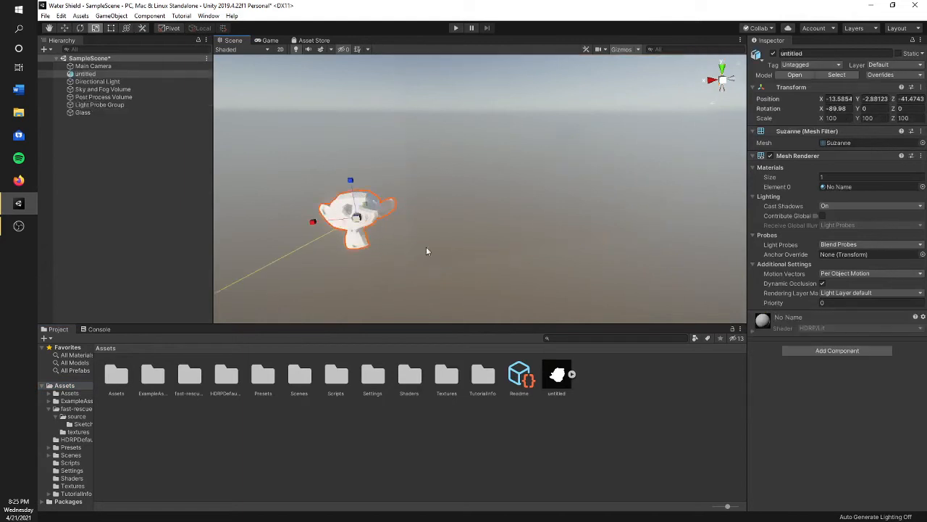
pyautogui.keyDown('alt'); pyautogui.moveTo(426, 251); pyautogui.dragTo(447, 260); pyautogui.keyUp('alt')
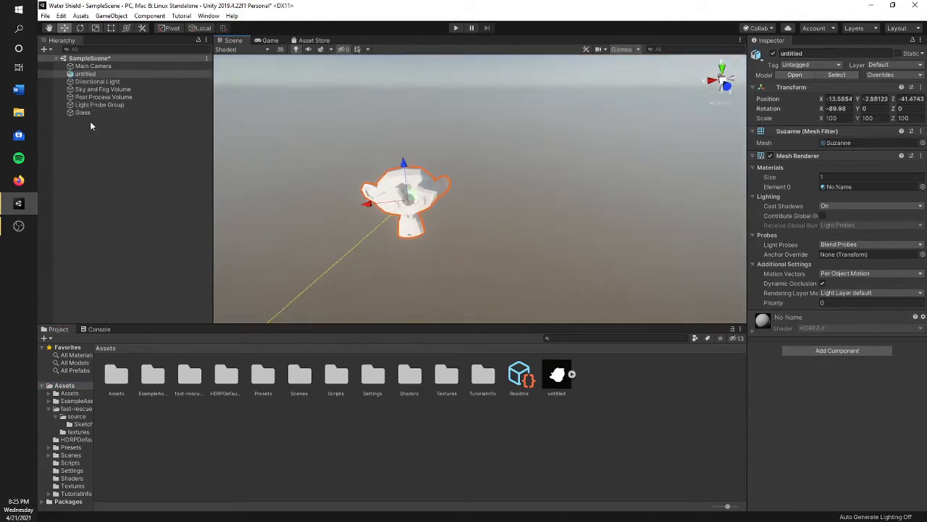
pyautogui.rightClick(90, 113)
pyautogui.click(116, 165)
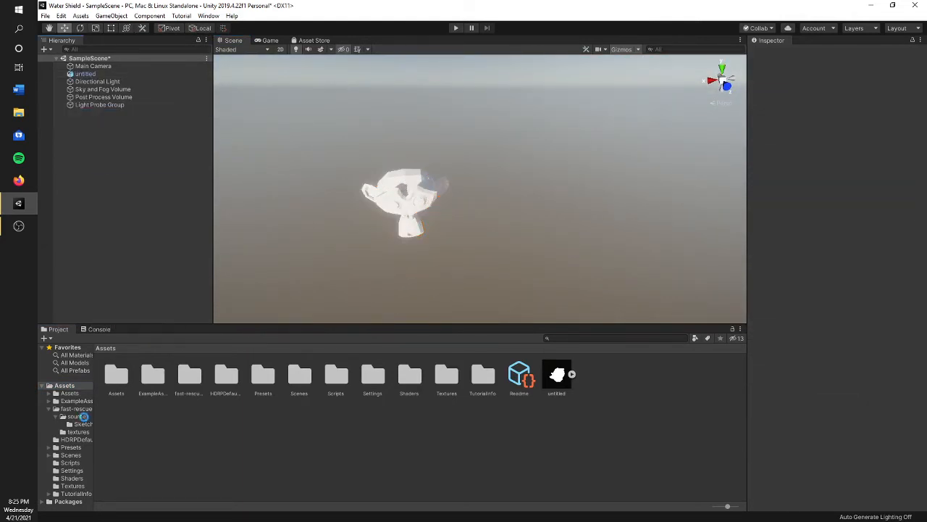
# - Apply the Glass material from the Shaders folder to the monkey head model in the scene
pyautogui.click(72, 478)
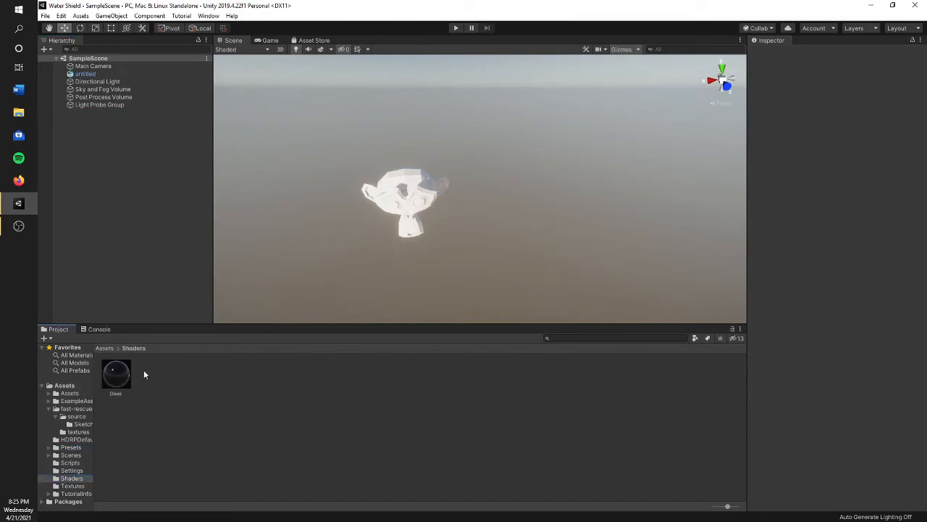
pyautogui.moveTo(329, 252); pyautogui.dragTo(412, 205)
pyautogui.moveTo(481, 213); pyautogui.dragTo(294, 134, button='right')
pyautogui.press('w')
# - Unpack the untitled monkey head prefab completely and rename the object to Monkey
pyautogui.click(91, 73)
pyautogui.rightClick(95, 74)
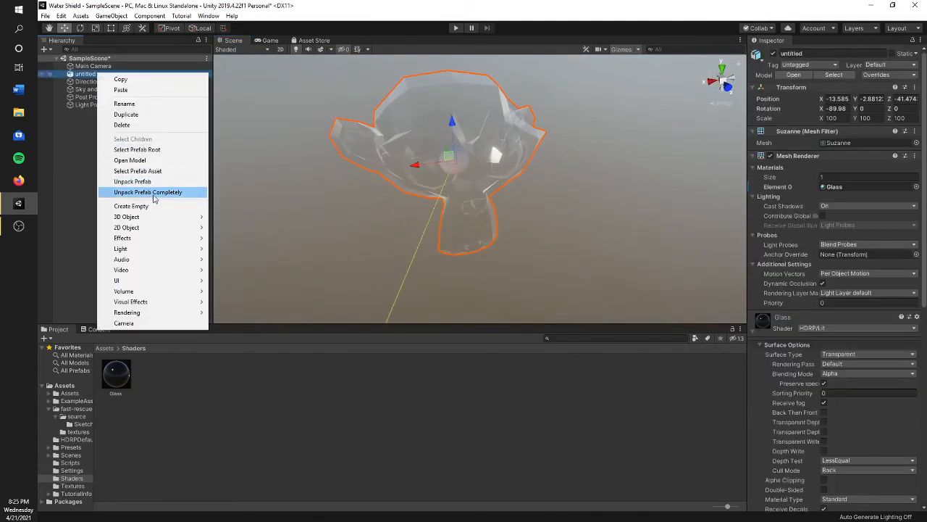
pyautogui.click(148, 192)
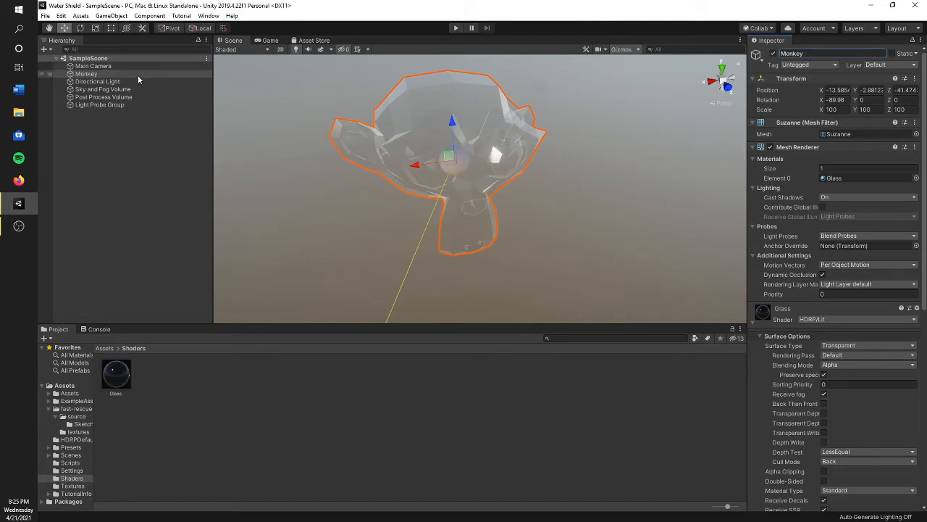
# - Duplicate the Monkey, nest the copy under the original, and set the copy's scale to 0.85 on X, Y and Z
pyautogui.hotkey('ctrl', 'd')
pyautogui.moveTo(101, 75); pyautogui.dragTo(100, 75)
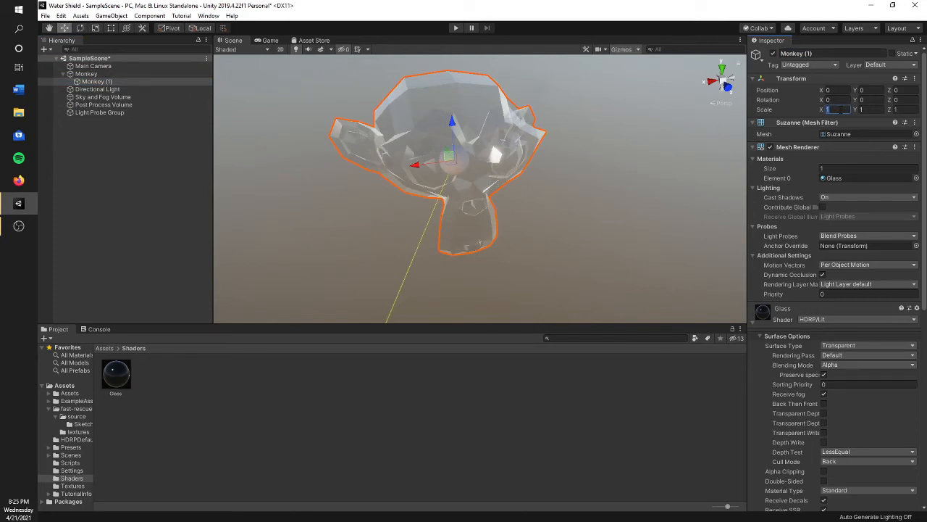
pyautogui.write('0.85')
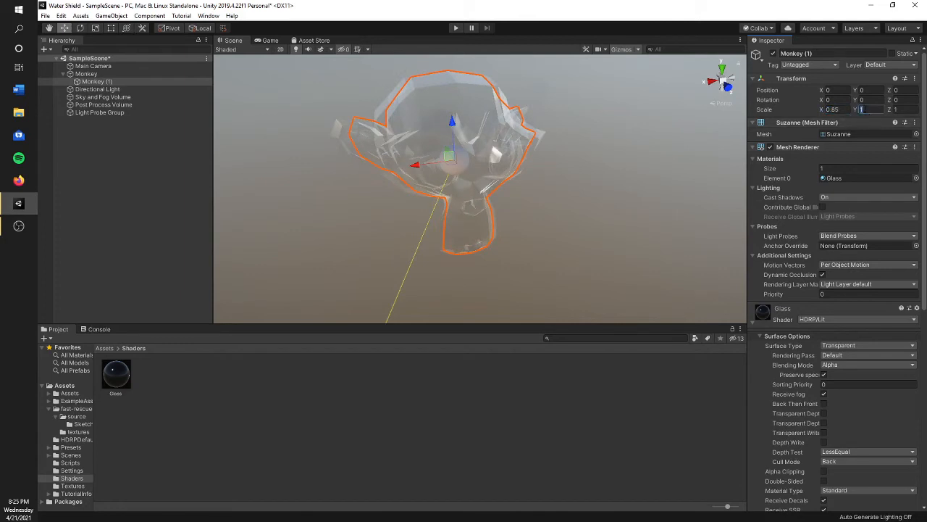
pyautogui.write('0.850.85')
pyautogui.click(647, 135)
pyautogui.moveTo(553, 166); pyautogui.dragTo(507, 161, button='right')
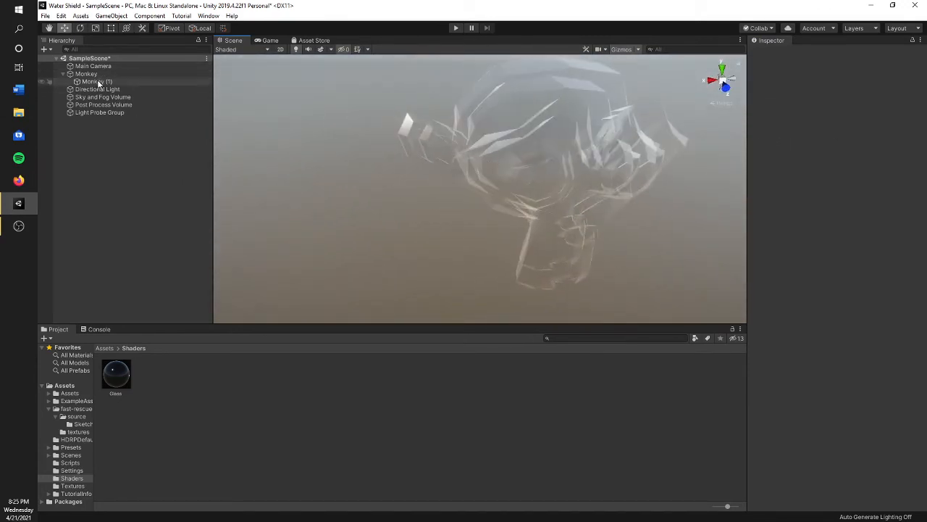
# - Set the nested Monkey copy's scale to 0.95 and inspect the layered glass heads
pyautogui.click(99, 83)
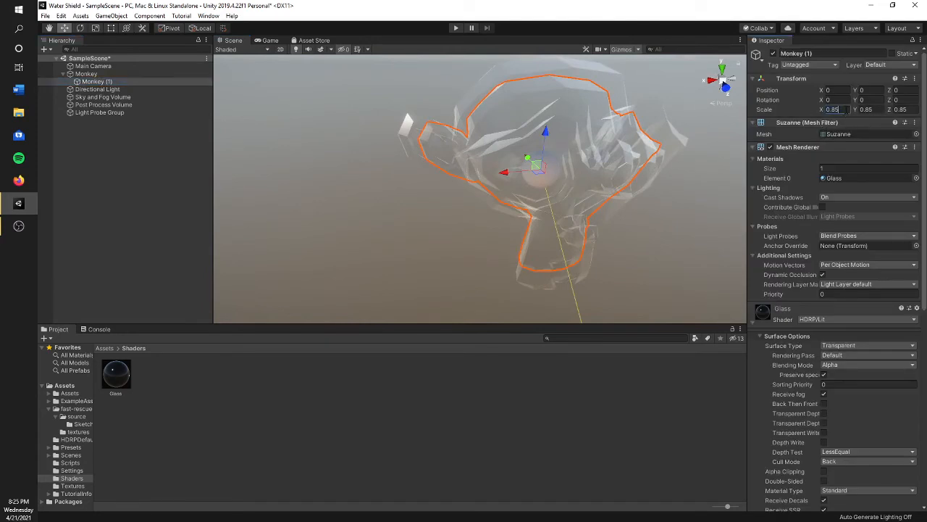
pyautogui.write('0.85')
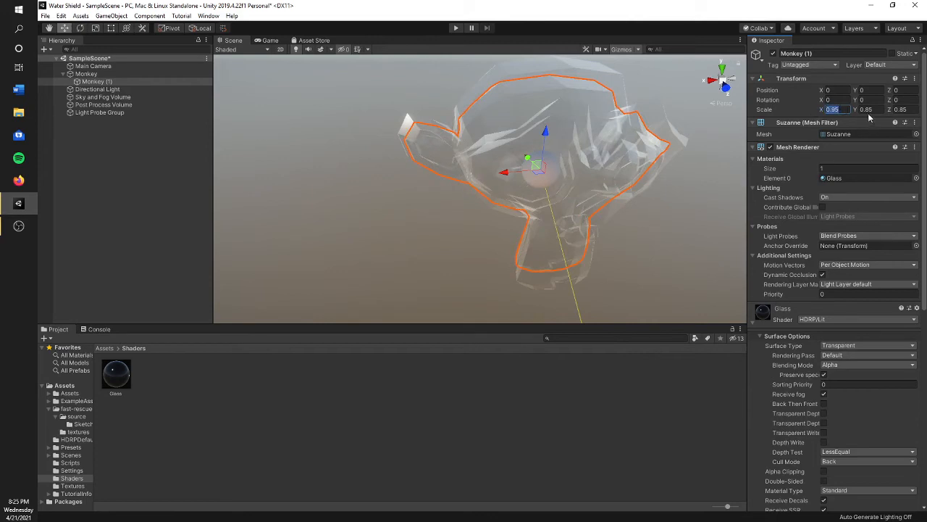
pyautogui.press('Tab')
pyautogui.write('0.95')
pyautogui.click(708, 202)
pyautogui.keyDown('alt'); pyautogui.moveTo(708, 202); pyautogui.dragTo(205, 89); pyautogui.keyUp('alt')
# - Delete the nested Monkey copy from under the original Monkey
pyautogui.rightClick(95, 88)
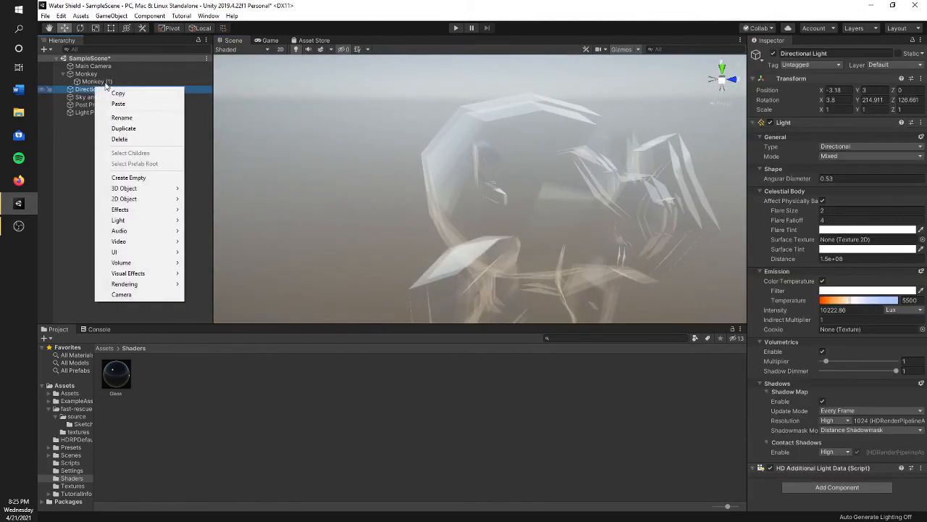
pyautogui.click(106, 84)
pyautogui.rightClick(90, 81)
pyautogui.click(116, 133)
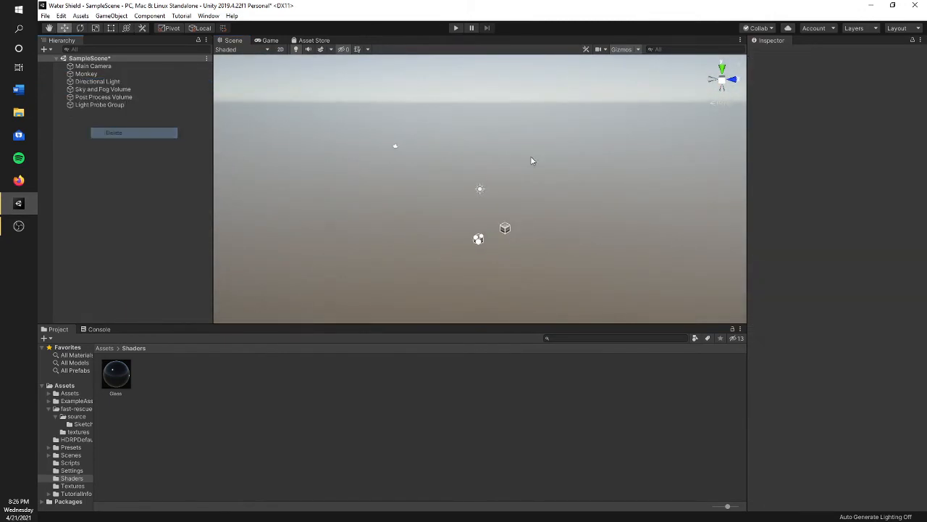
# - Frame the single Monkey in the scene and examine its glass surface from several angles
pyautogui.keyDown('alt'); pyautogui.moveTo(530, 160); pyautogui.dragTo(319, 123); pyautogui.keyUp('alt')
pyautogui.doubleClick(111, 74)
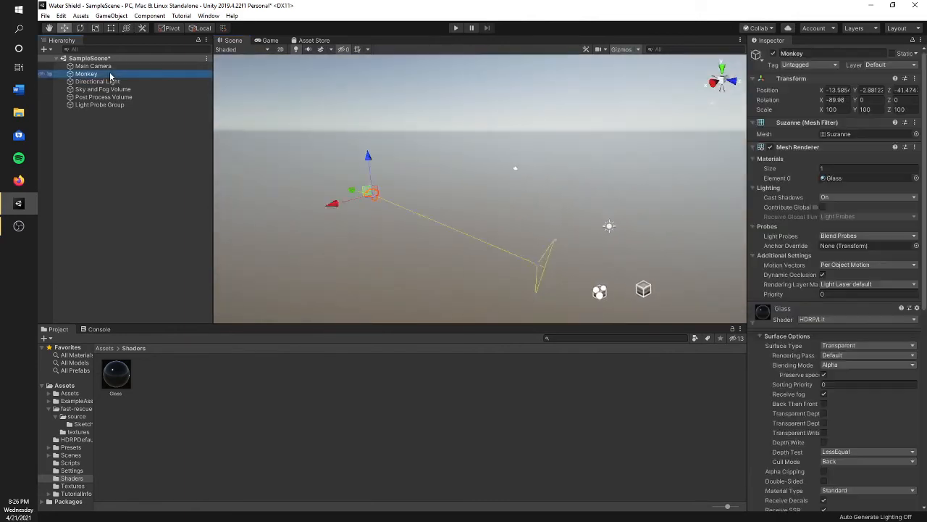
pyautogui.click(614, 141)
pyautogui.keyDown('alt'); pyautogui.moveTo(562, 136); pyautogui.dragTo(436, 170); pyautogui.keyUp('alt')
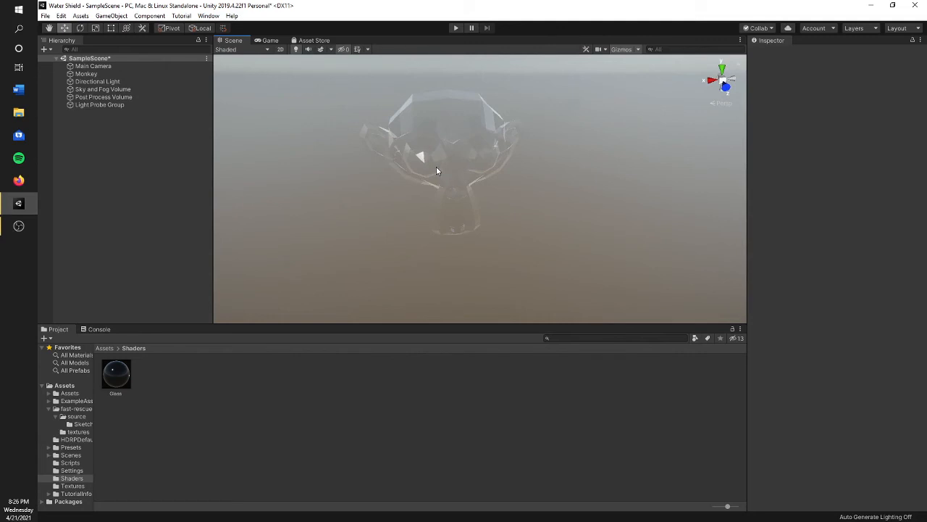
pyautogui.moveTo(585, 222); pyautogui.dragTo(549, 158, button='right')
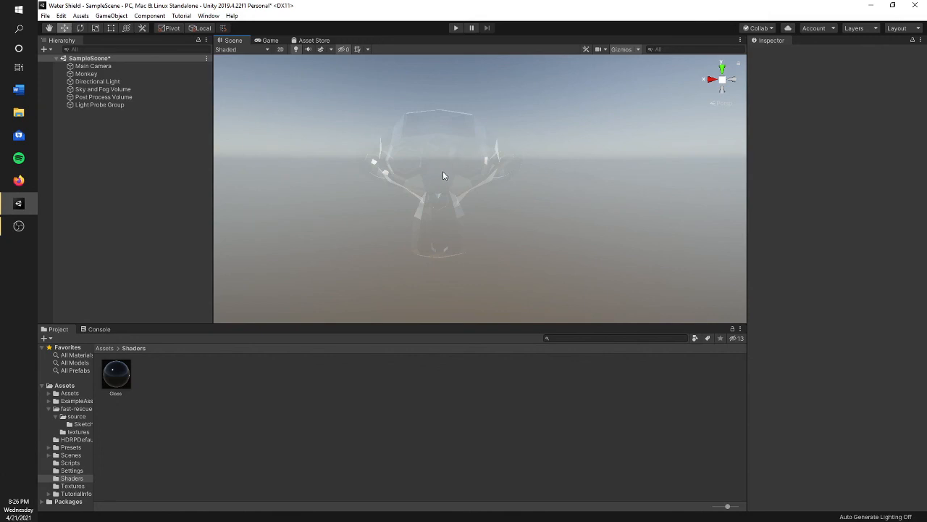
pyautogui.moveTo(443, 173); pyautogui.dragTo(496, 176, button='middle')
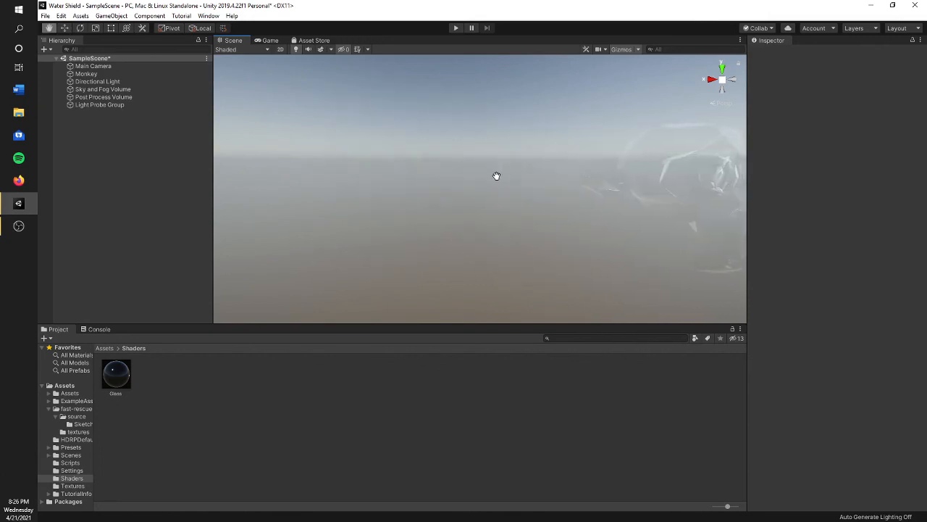
pyautogui.keyDown('alt'); pyautogui.moveTo(496, 176); pyautogui.dragTo(383, 196); pyautogui.keyUp('alt')
# - Select the Monkey and bring up the surface and transparency inputs of its Glass material
pyautogui.click(388, 194)
pyautogui.scroll(-5, 859, 326)
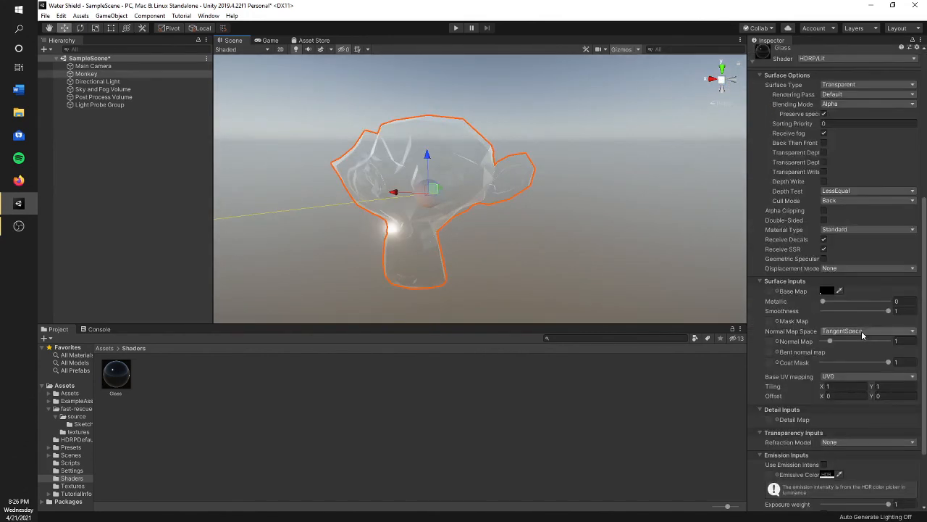